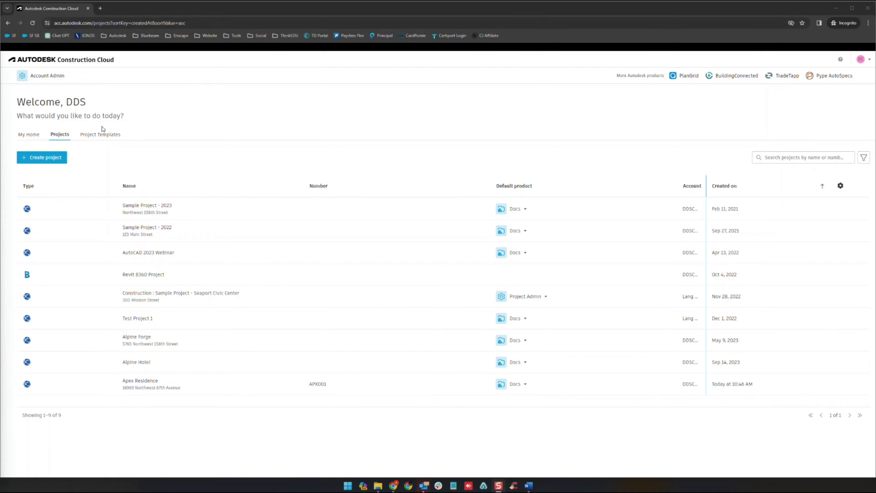
Step: Open Account Admin to list the account's 32 active projects
{"action": "left_click", "coordinate": [47, 76]}
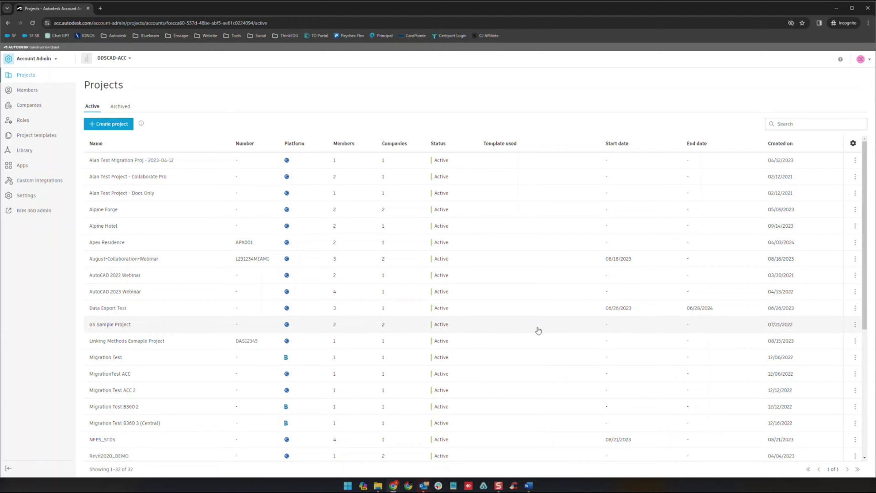
Step: Archive GS Sample Project and view the Archived projects list
{"action": "left_click", "coordinate": [855, 327]}
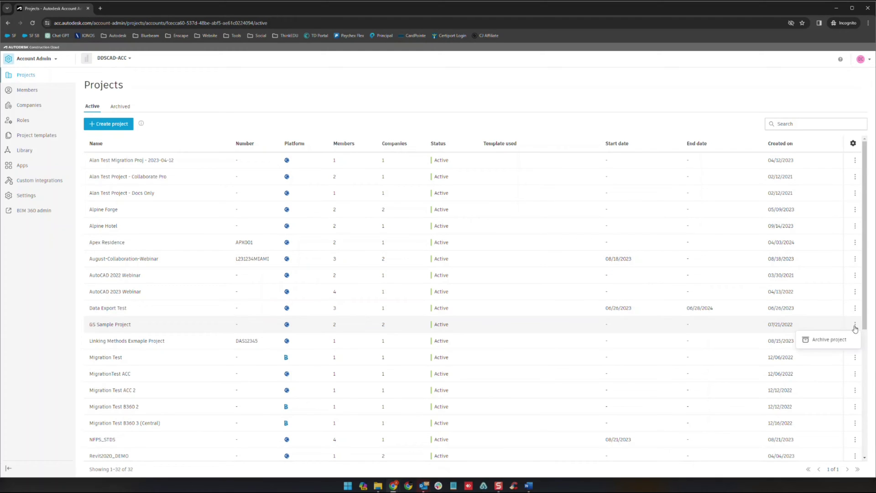
{"action": "left_click", "coordinate": [829, 343]}
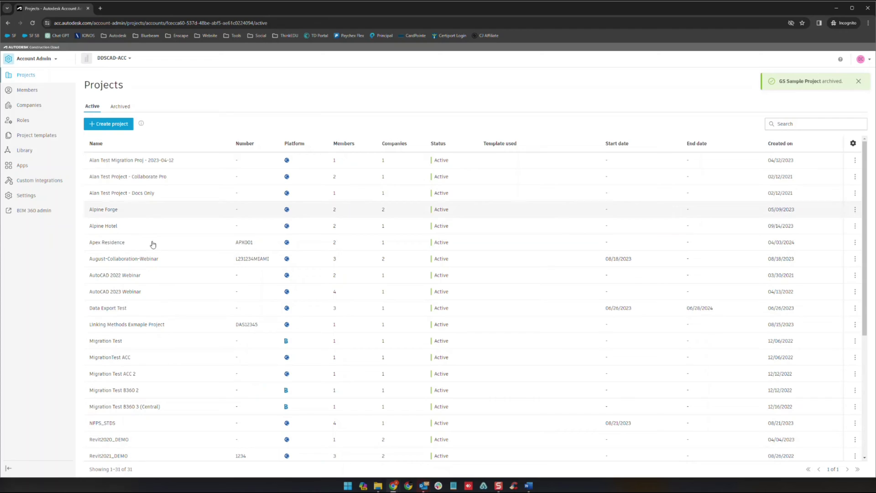
{"action": "left_click", "coordinate": [124, 110]}
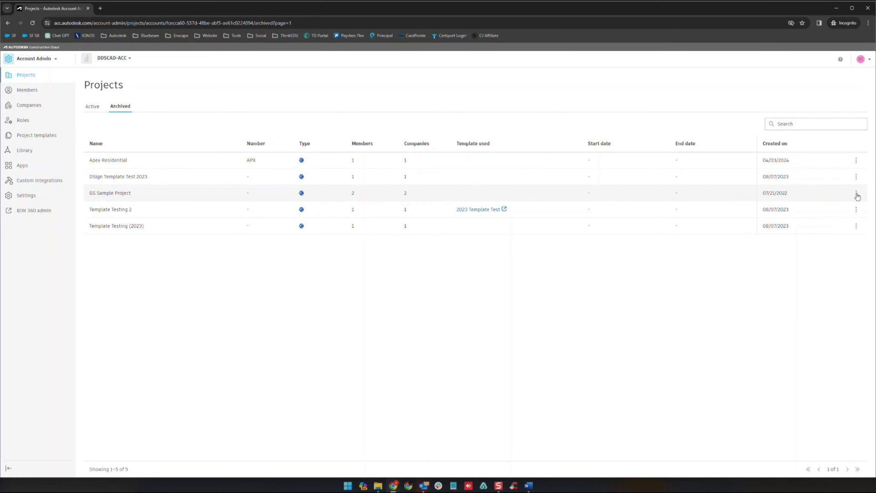
Step: Restore GS Sample Project to active, then bring up the 11 account members
{"action": "left_click", "coordinate": [857, 194]}
{"action": "left_click", "coordinate": [822, 211]}
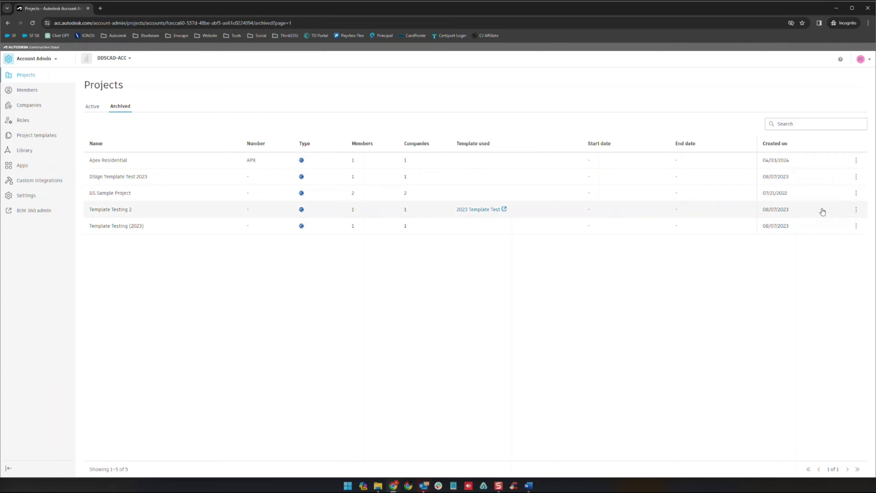
{"action": "left_click", "coordinate": [89, 109]}
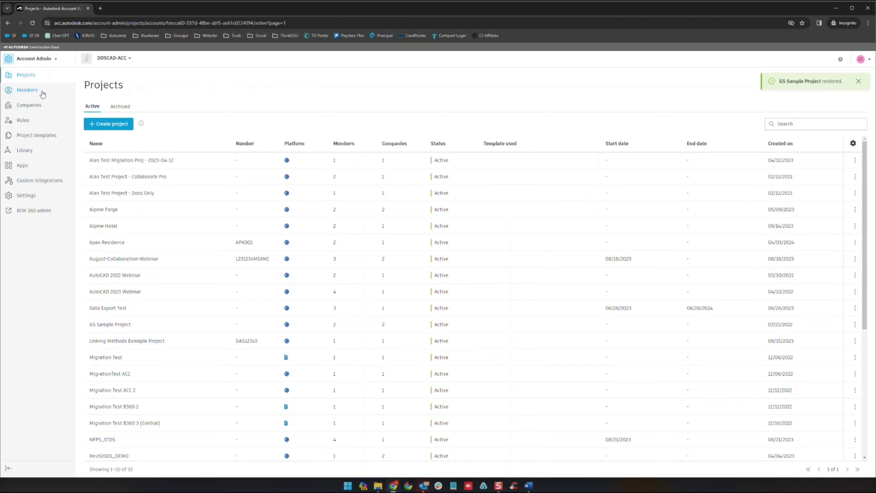
{"action": "left_click", "coordinate": [27, 90]}
{"action": "left_click", "coordinate": [136, 151]}
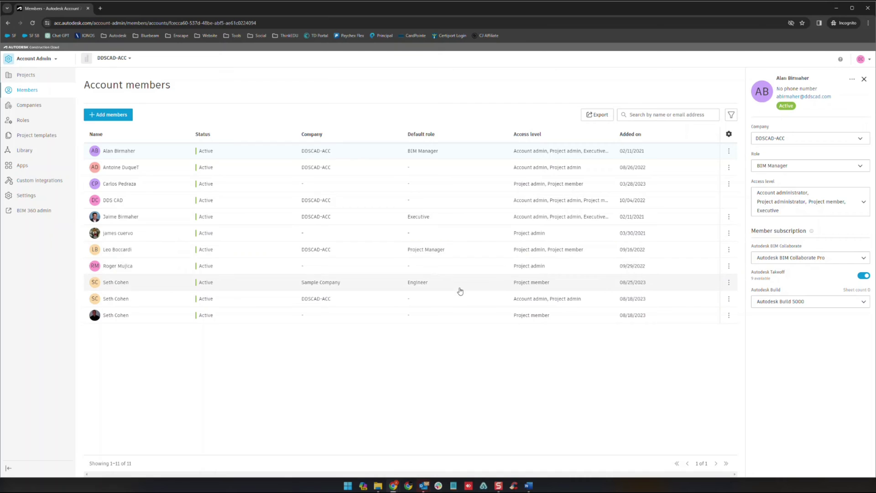
{"action": "left_click", "coordinate": [530, 285]}
{"action": "left_click", "coordinate": [553, 285]}
{"action": "left_click", "coordinate": [553, 271]}
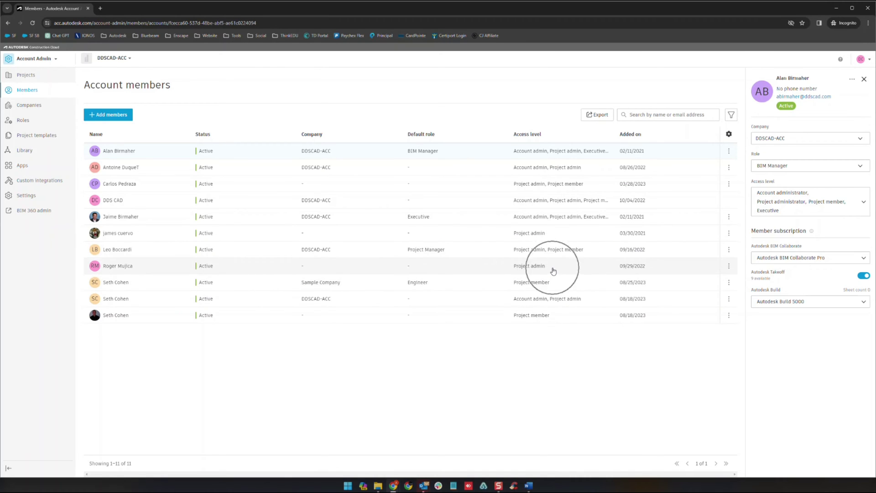
{"action": "left_click", "coordinate": [539, 252]}
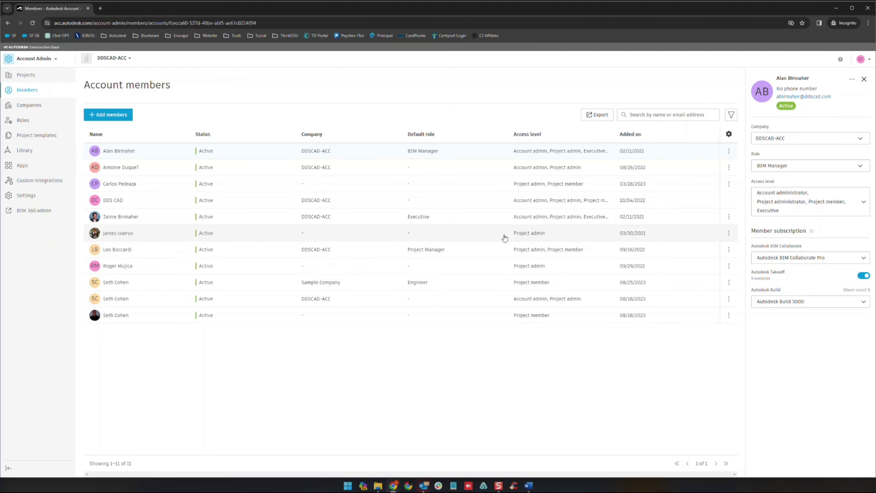
{"action": "left_click", "coordinate": [596, 221]}
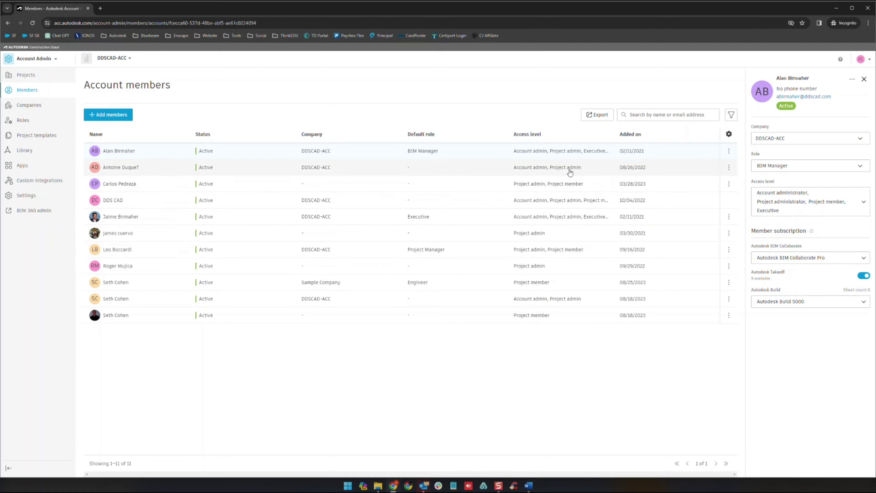
{"action": "left_click", "coordinate": [502, 156]}
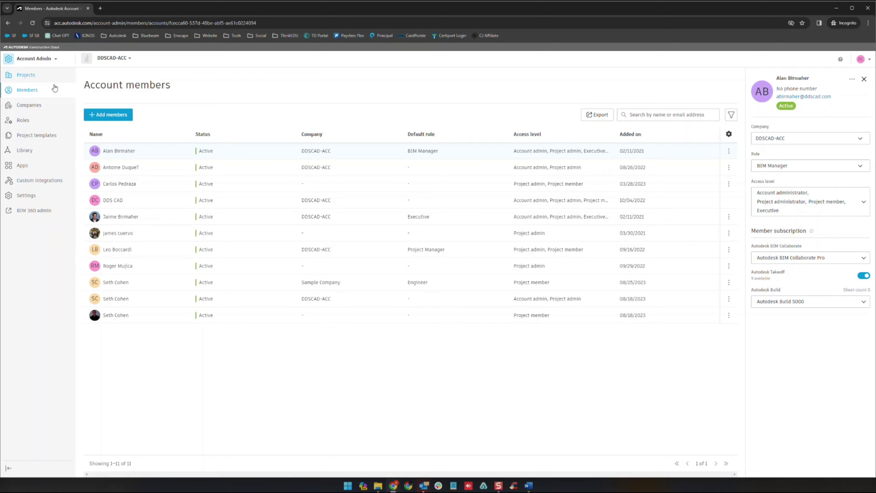
Step: Show Account Companies listing DDSCAD-ACC, Sample Company and Solotech
{"action": "left_click", "coordinate": [59, 106]}
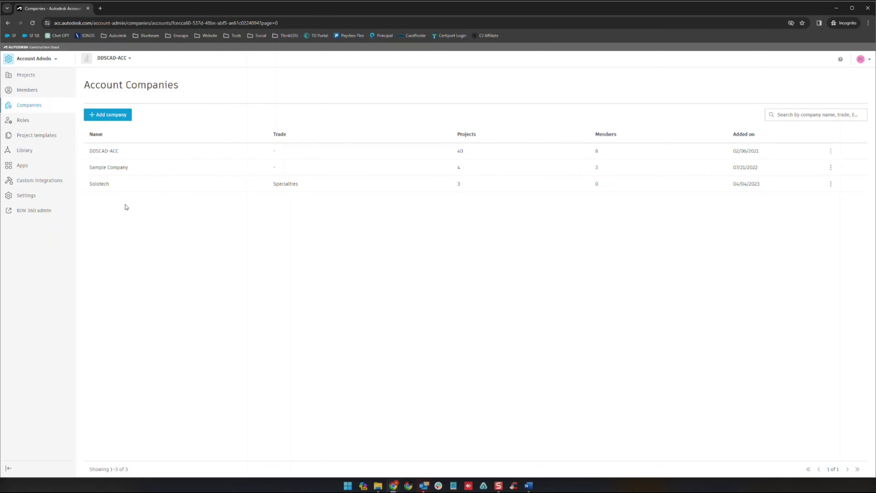
Step: Show the 13 account roles, with Architect defaulting to Project member access
{"action": "left_click", "coordinate": [26, 121]}
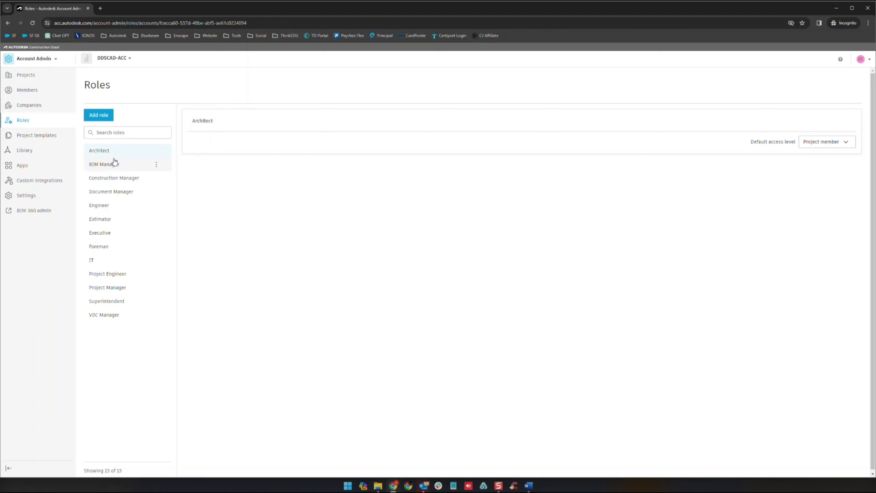
Step: Check the SITE PROJECT and 2023 Template Test template actions, then view the Library
{"action": "left_click", "coordinate": [37, 135]}
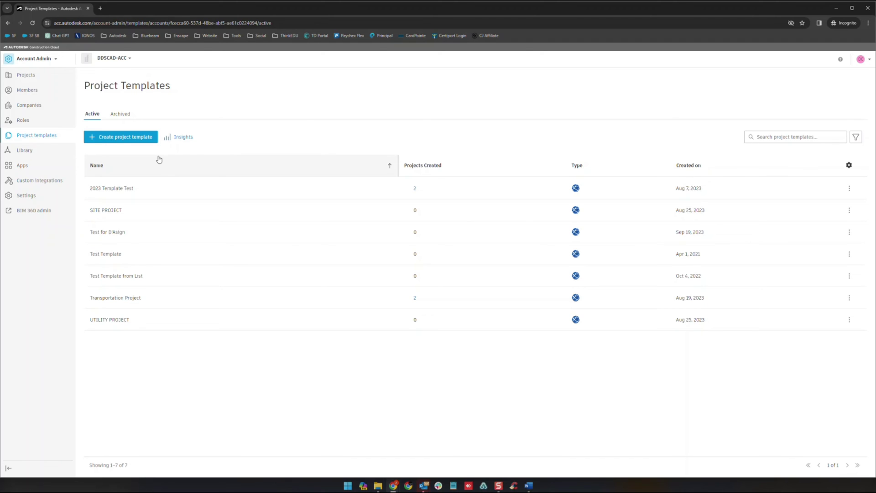
{"action": "left_click", "coordinate": [850, 210]}
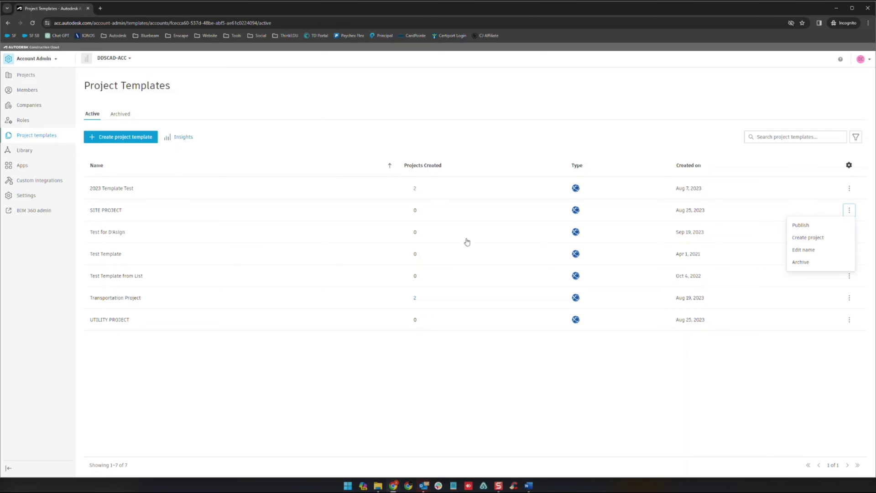
{"action": "left_click", "coordinate": [849, 191]}
{"action": "left_click", "coordinate": [849, 191]}
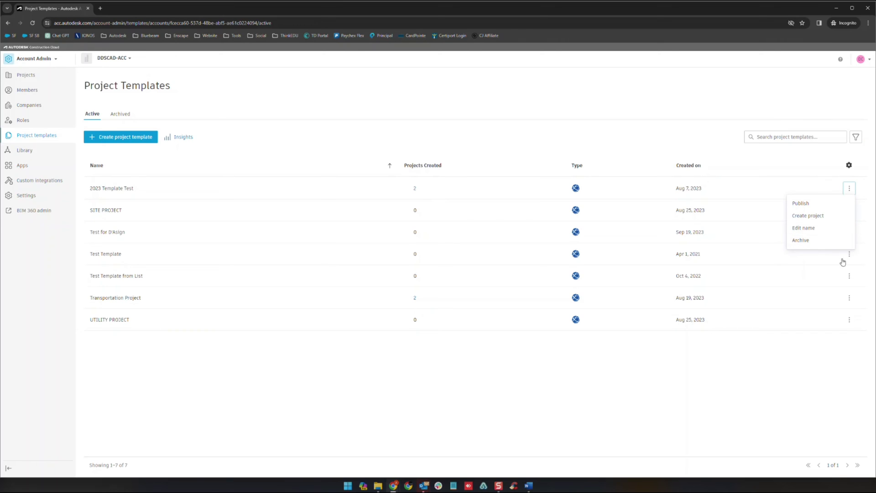
{"action": "left_click", "coordinate": [659, 369]}
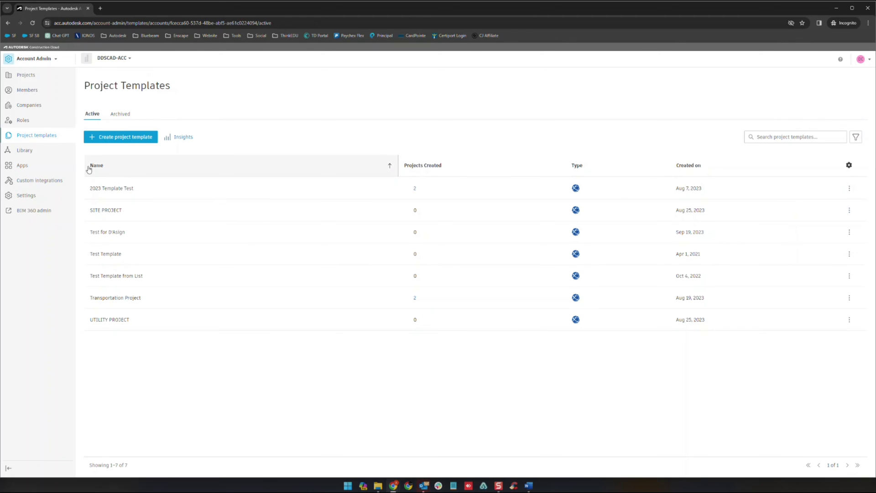
{"action": "left_click", "coordinate": [18, 153]}
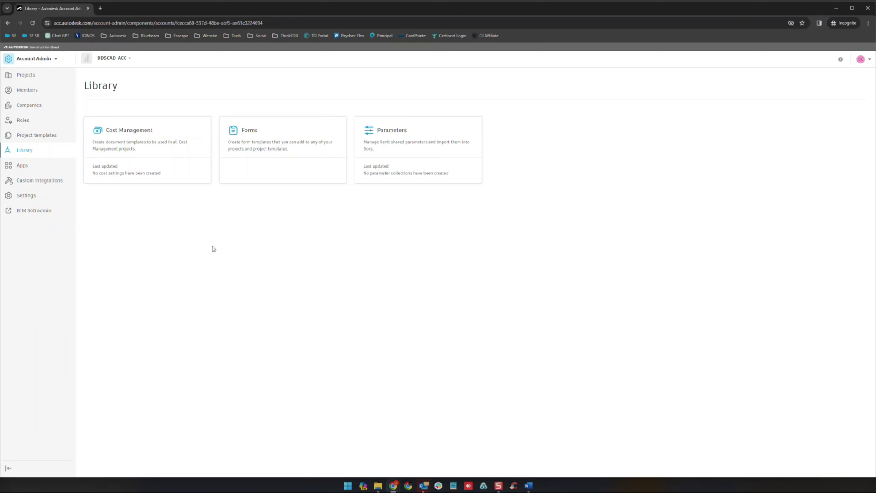
{"action": "left_click", "coordinate": [31, 168]}
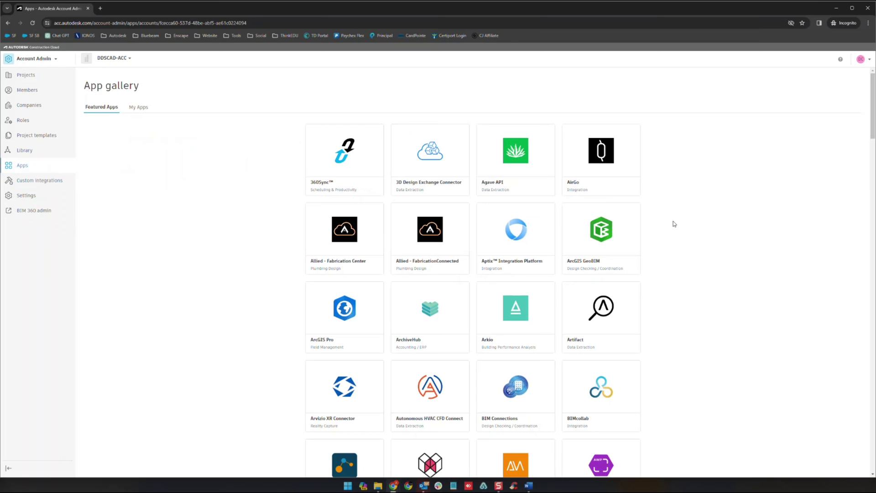
{"action": "scroll", "coordinate": [673, 223], "scroll_direction": "down", "scroll_amount": 8}
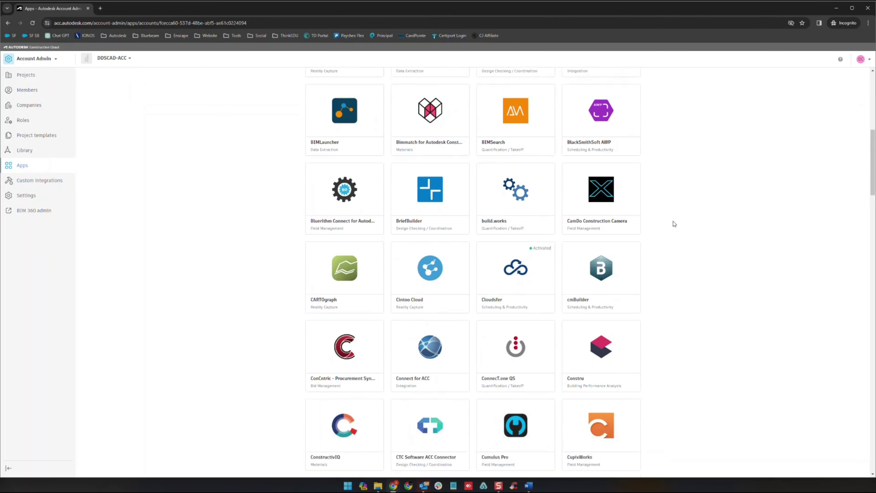
{"action": "scroll", "coordinate": [674, 223], "scroll_direction": "down", "scroll_amount": 12}
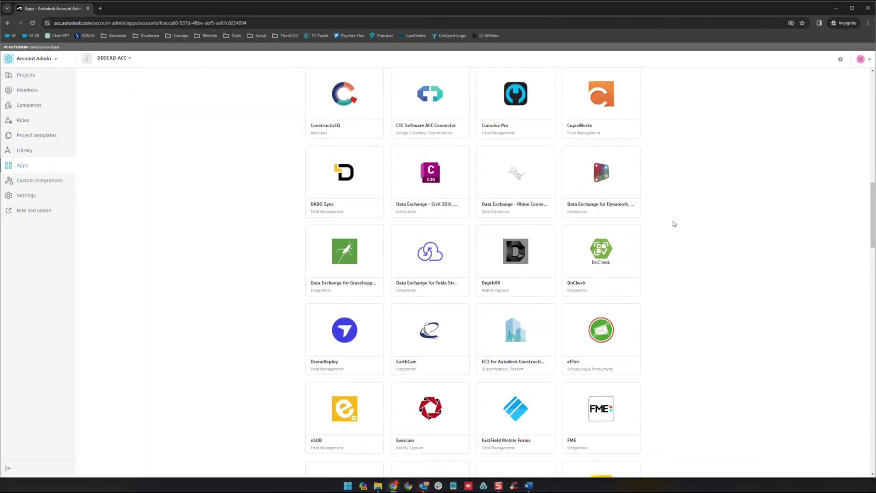
{"action": "scroll", "coordinate": [674, 224], "scroll_direction": "up", "scroll_amount": 6}
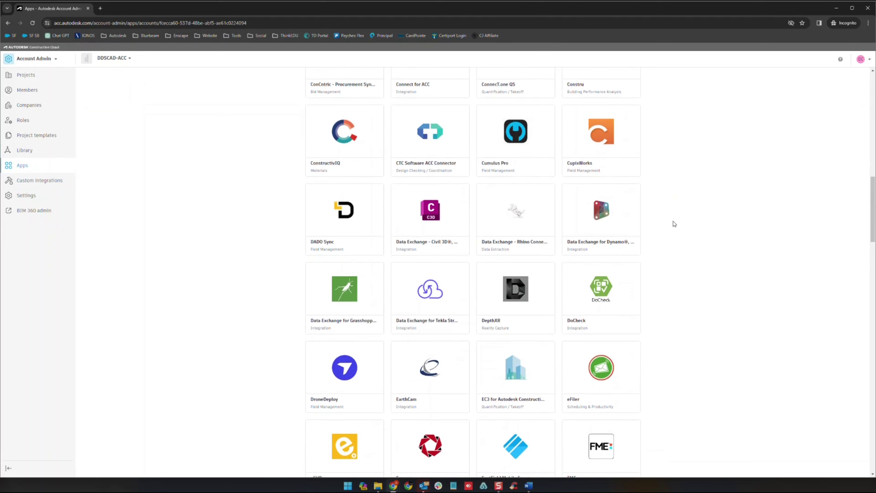
{"action": "scroll", "coordinate": [674, 224], "scroll_direction": "up", "scroll_amount": 3}
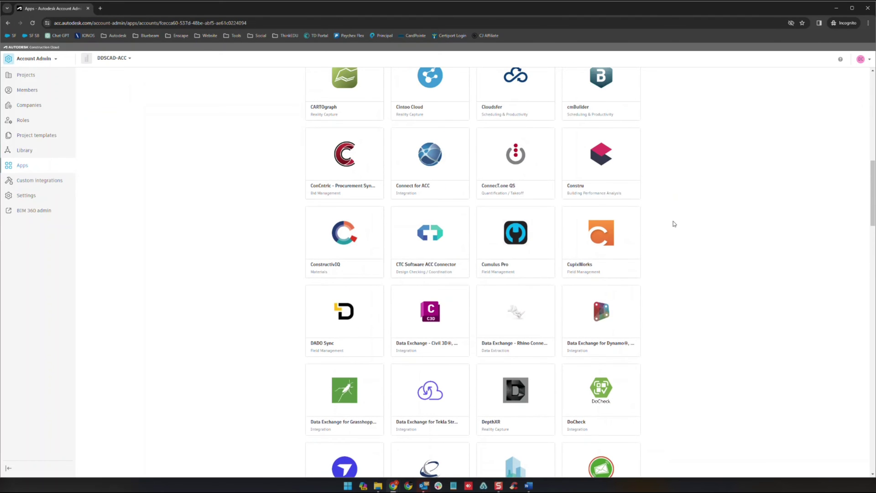
{"action": "scroll", "coordinate": [674, 223], "scroll_direction": "down", "scroll_amount": 10}
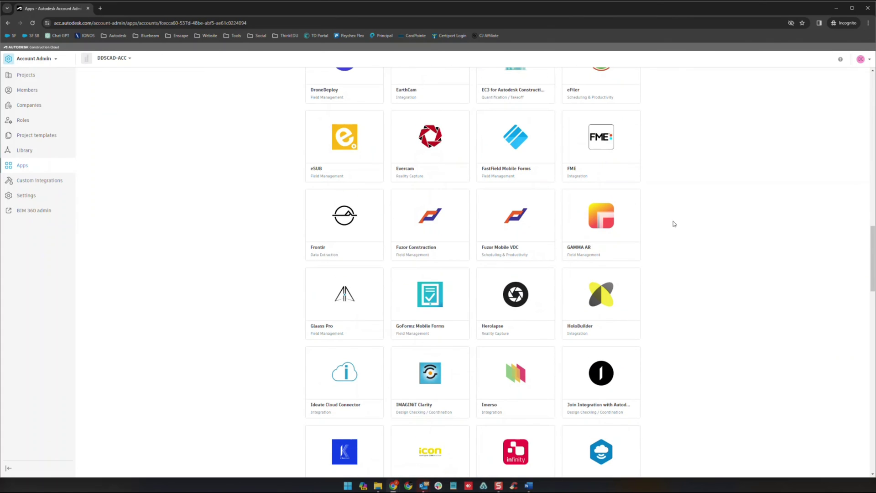
{"action": "scroll", "coordinate": [674, 224], "scroll_direction": "down", "scroll_amount": 7}
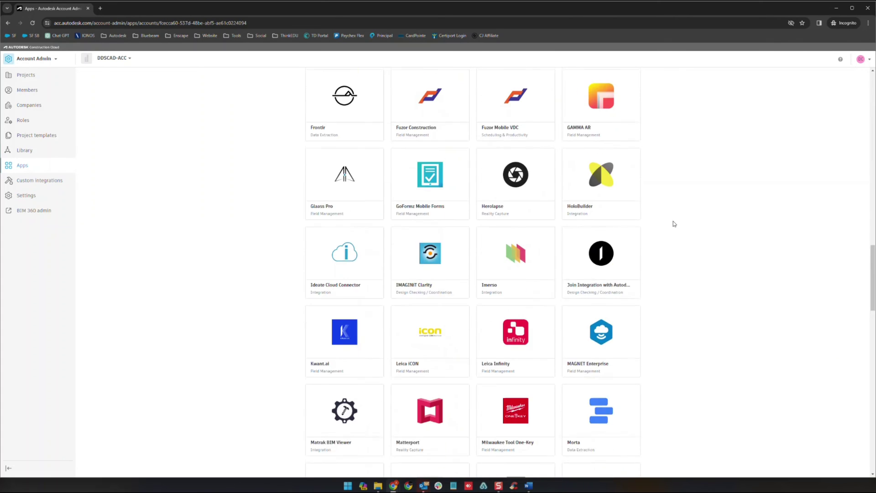
{"action": "scroll", "coordinate": [674, 223], "scroll_direction": "down", "scroll_amount": 12}
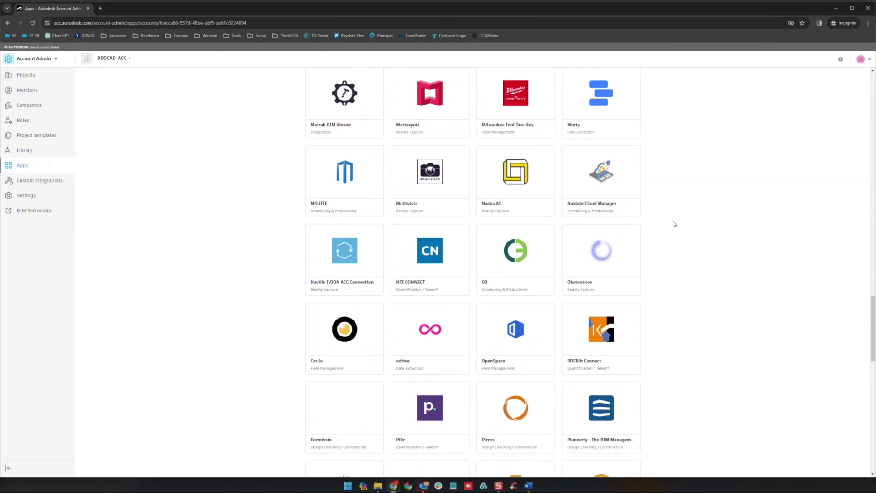
{"action": "scroll", "coordinate": [674, 224], "scroll_direction": "down", "scroll_amount": 9}
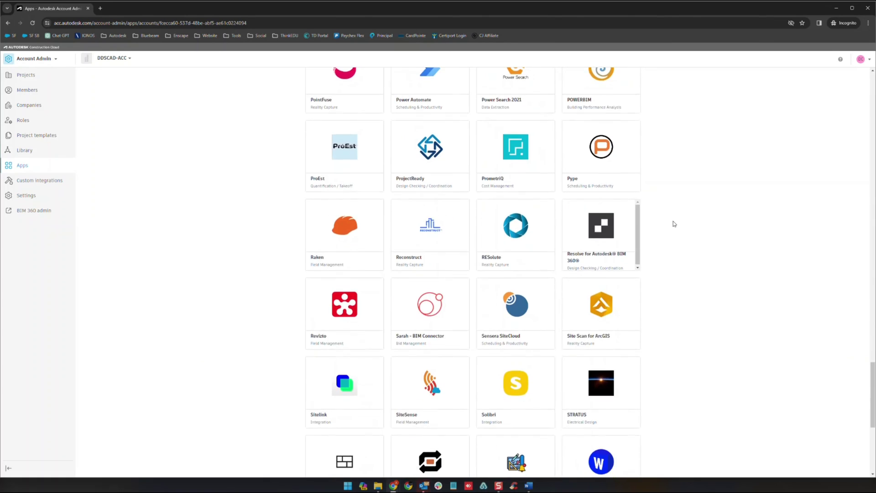
{"action": "scroll", "coordinate": [674, 224], "scroll_direction": "up", "scroll_amount": 19}
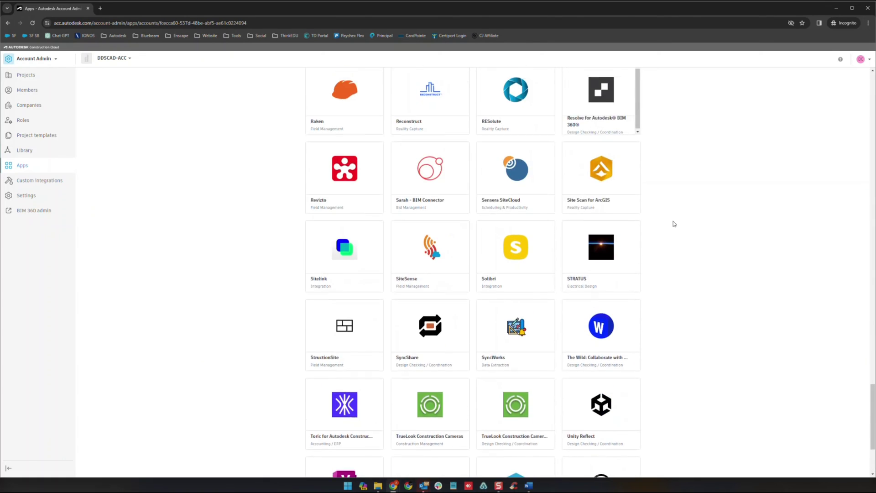
{"action": "scroll", "coordinate": [674, 223], "scroll_direction": "up", "scroll_amount": 15}
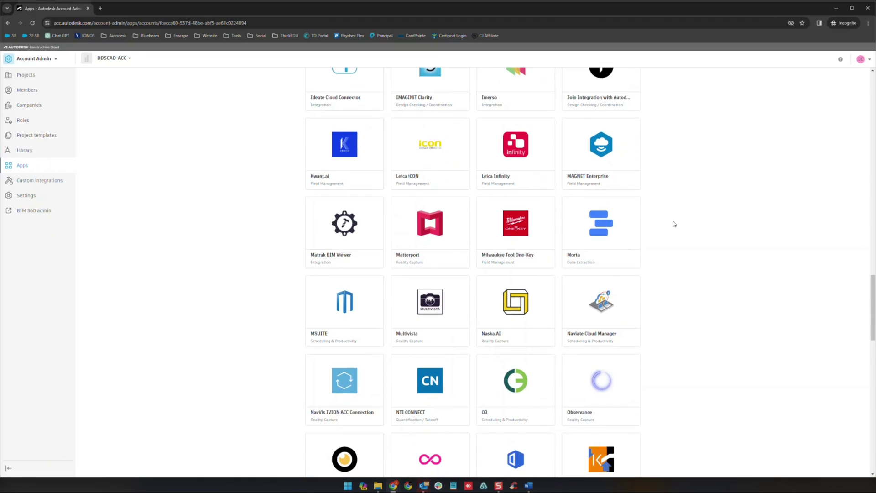
{"action": "scroll", "coordinate": [674, 224], "scroll_direction": "up", "scroll_amount": 10}
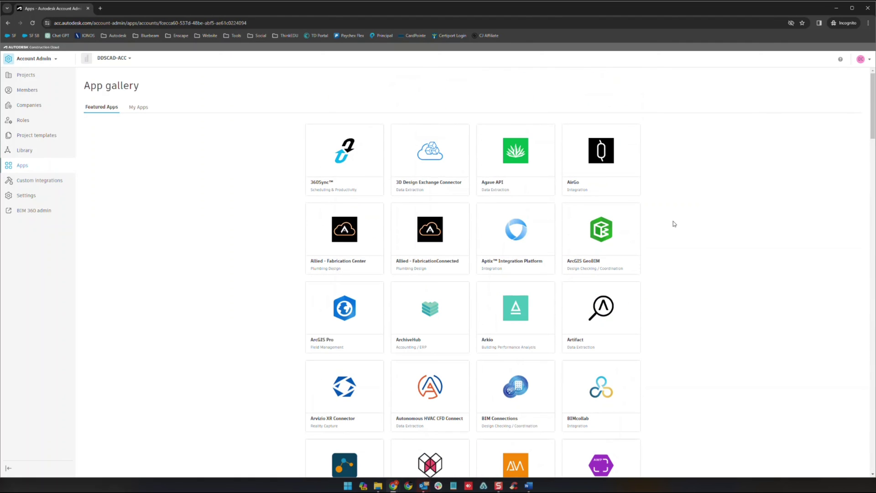
Step: Show My Apps, where Cloudsfer is listed as Activated
{"action": "left_click", "coordinate": [131, 107]}
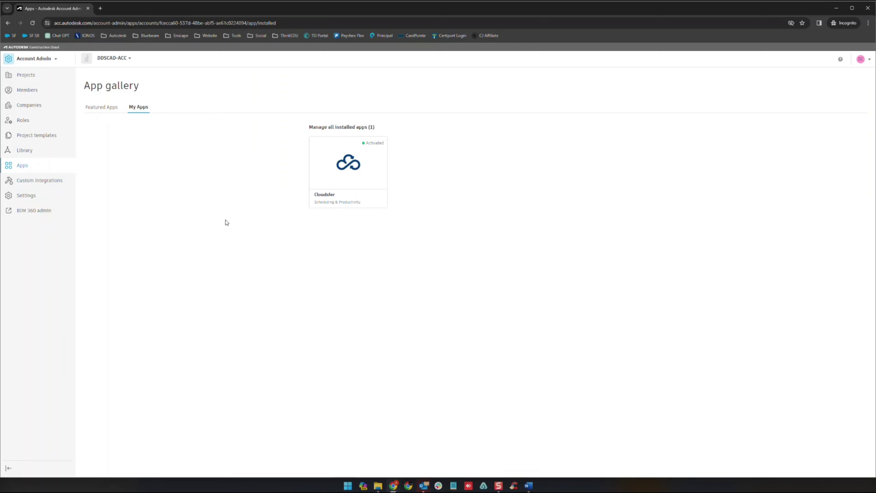
Step: Show Custom integrations, including BIM 360 Visual Reports and Project Deckard
{"action": "left_click", "coordinate": [42, 181]}
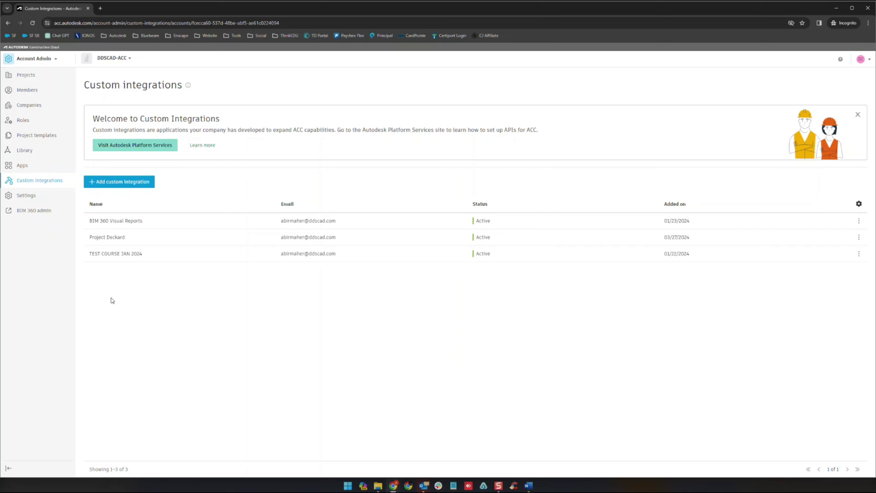
Step: Enter edit mode on the account Settings and cancel without saving any changes
{"action": "left_click", "coordinate": [31, 196]}
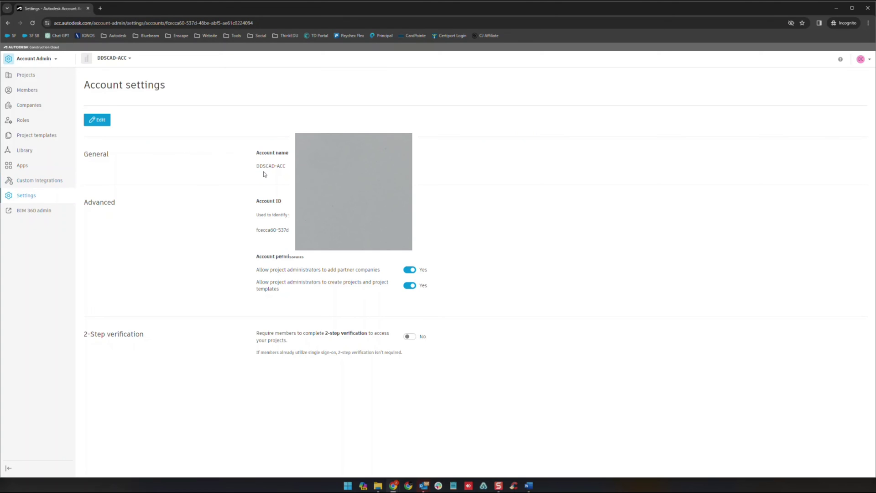
{"action": "left_click", "coordinate": [103, 122]}
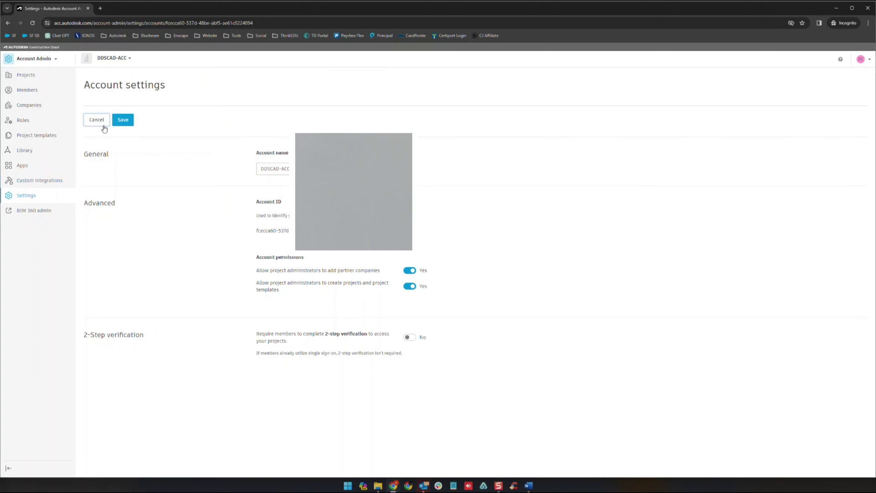
{"action": "left_click", "coordinate": [91, 122]}
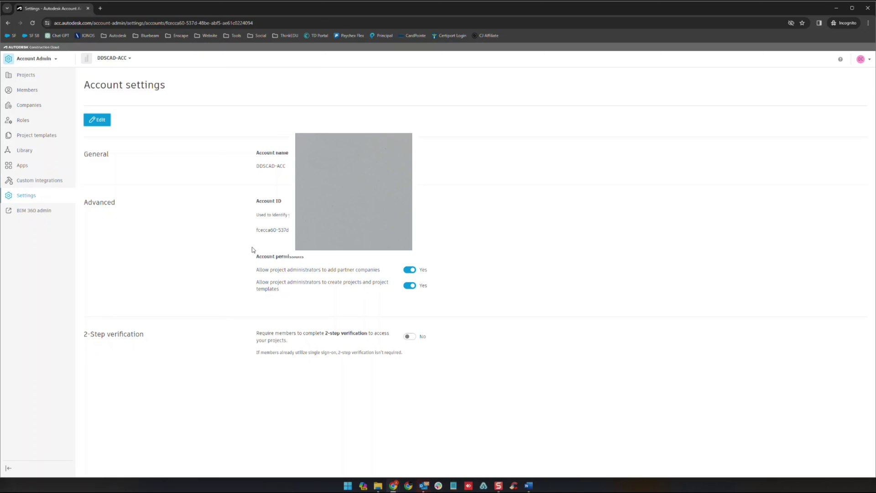
{"action": "left_click", "coordinate": [245, 276]}
{"action": "left_click", "coordinate": [250, 340]}
Step: Open the BIM 360 account Settings profile in a new tab from BIM 360 admin
{"action": "left_click", "coordinate": [45, 212]}
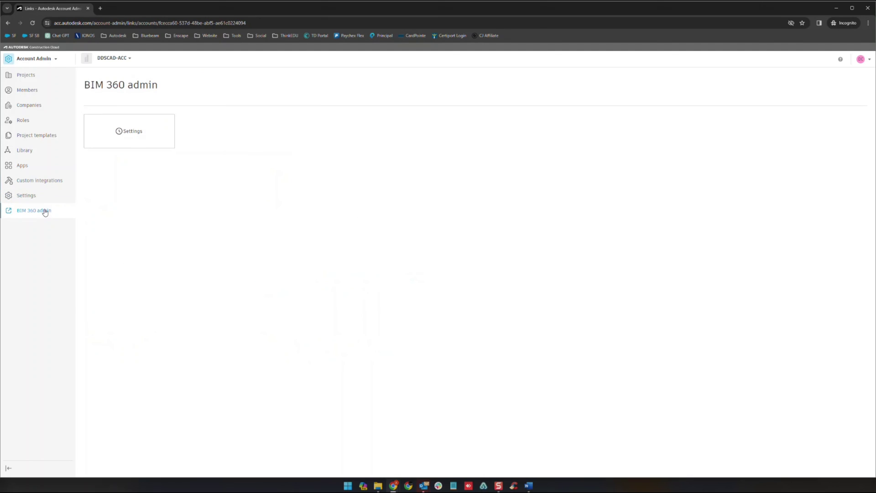
{"action": "left_click", "coordinate": [138, 144]}
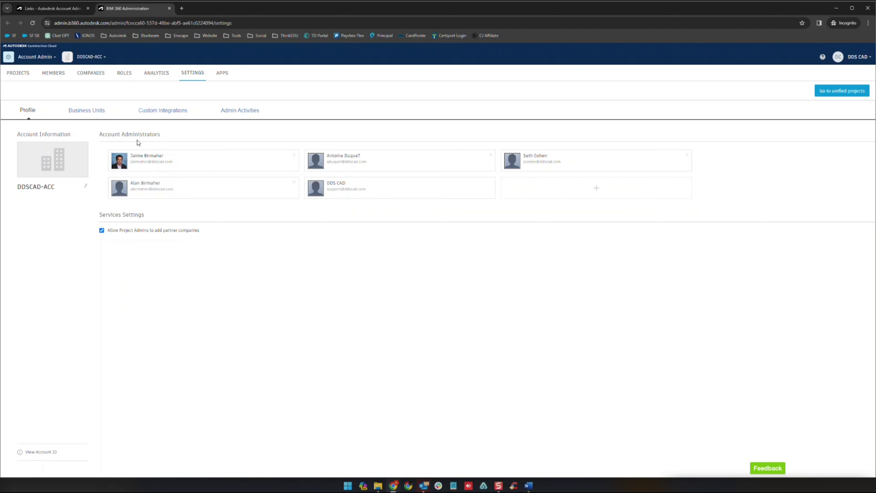
Step: Browse the Account Admin projects list, then return to the BIM 360 Administration settings
{"action": "left_click", "coordinate": [50, 8]}
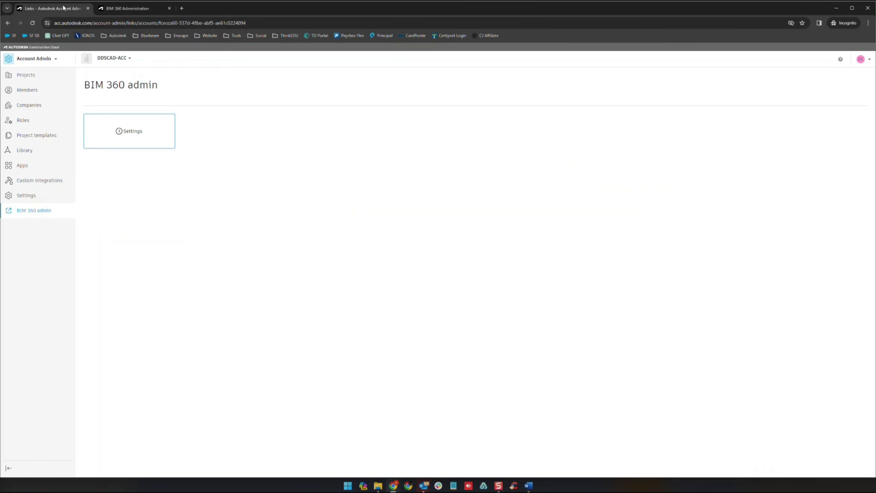
{"action": "left_click", "coordinate": [33, 76]}
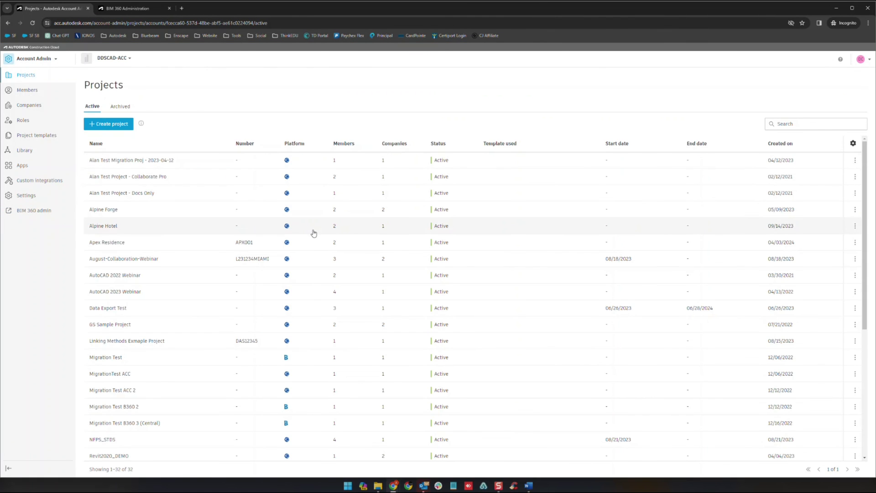
{"action": "scroll", "coordinate": [275, 336], "scroll_direction": "down", "scroll_amount": 2}
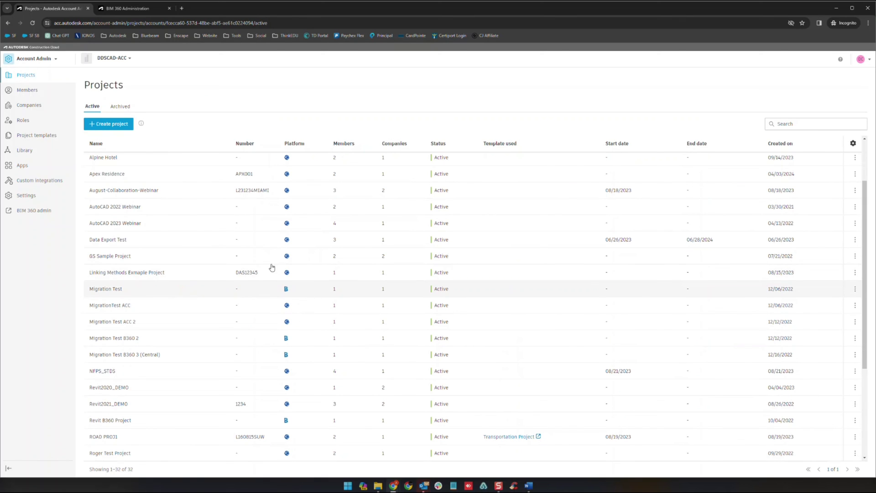
{"action": "left_click", "coordinate": [127, 11]}
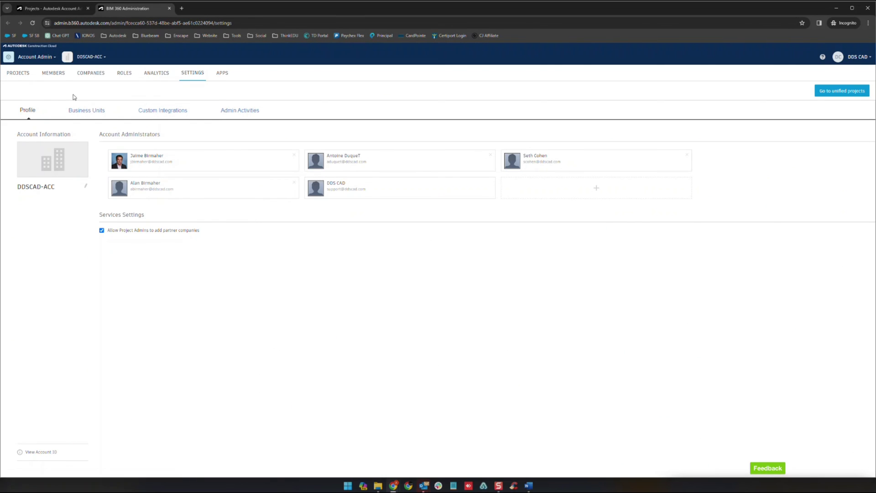
Step: View the BIM 360 Projects, Members, Companies and Roles pages, then return to the Company Directory
{"action": "left_click", "coordinate": [20, 77]}
{"action": "left_click", "coordinate": [58, 70]}
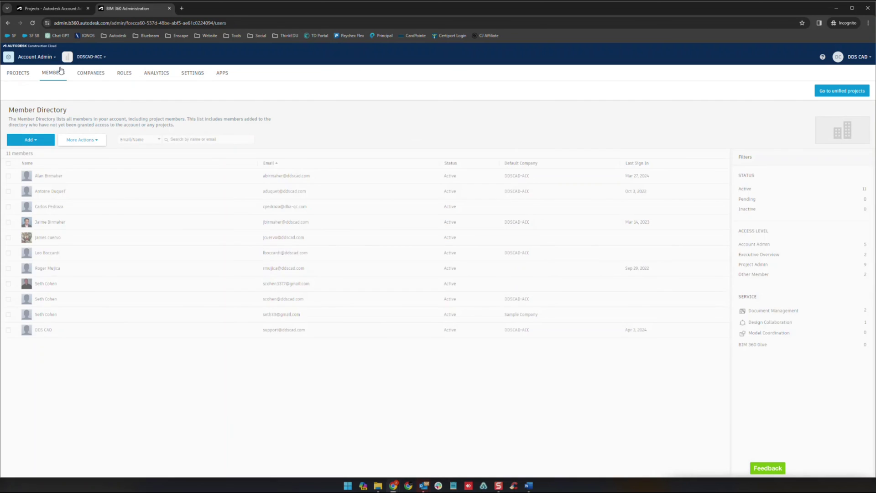
{"action": "left_click", "coordinate": [103, 77]}
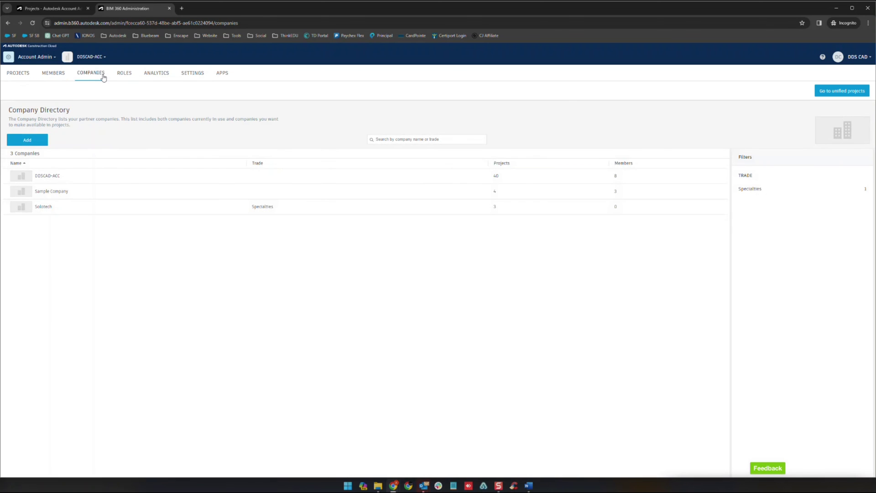
{"action": "left_click", "coordinate": [124, 76]}
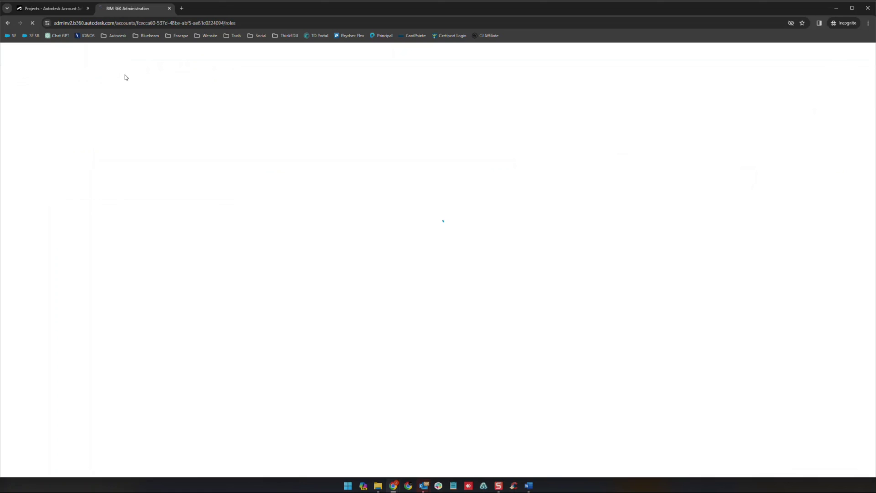
{"action": "key", "text": "alt+Left"}
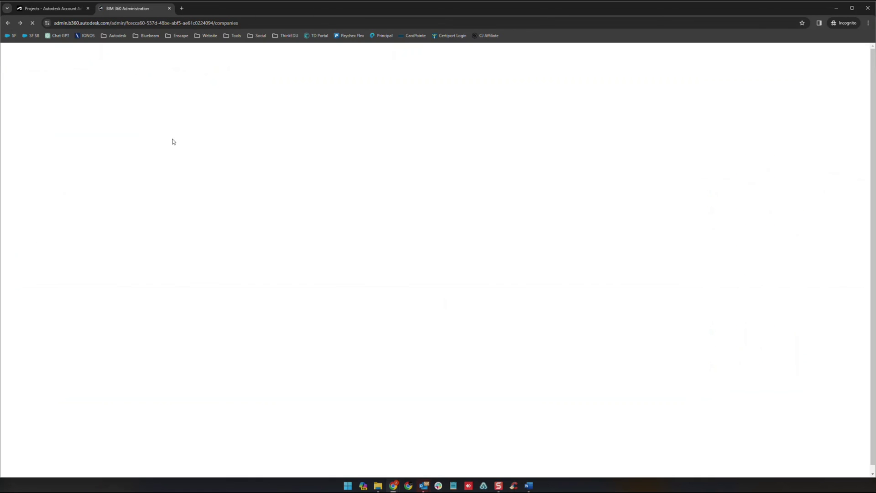
Step: Show BIM 360 Analytics with 40 activated projects, 11 activated members and 3 partner companies
{"action": "left_click", "coordinate": [156, 74]}
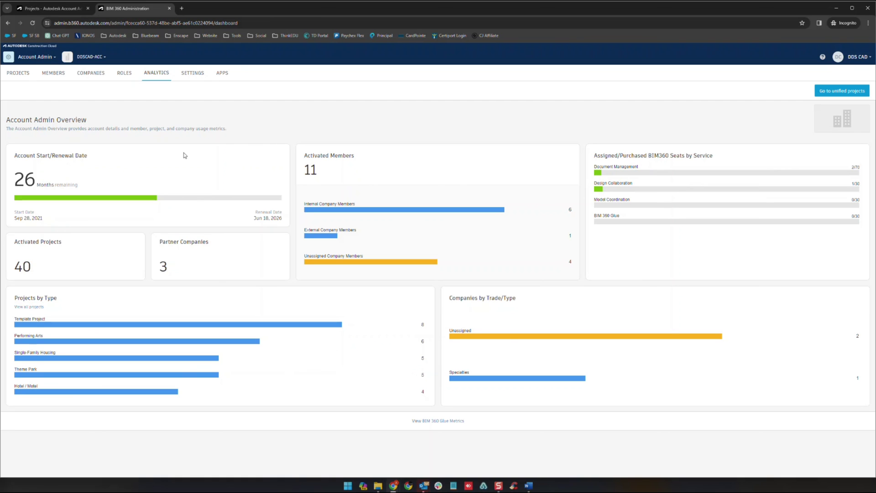
Step: Close the BIM 360 Administration tab to return to the ACC list of 32 active projects
{"action": "left_click", "coordinate": [170, 8]}
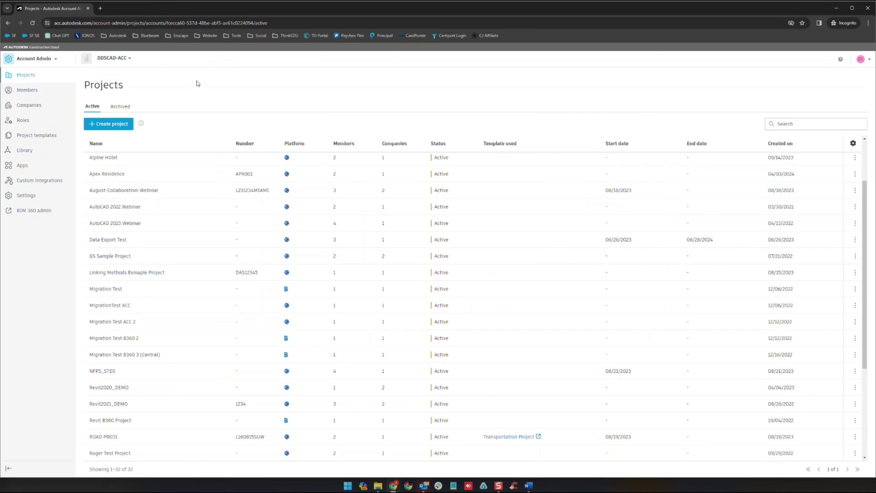